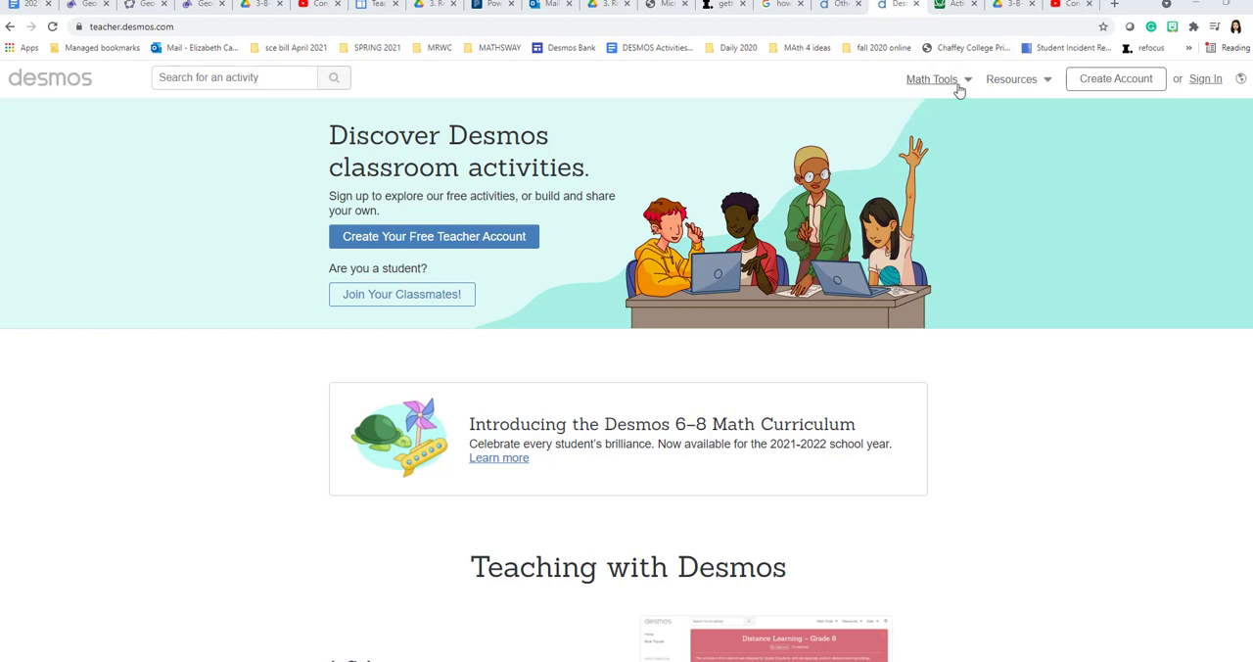
- Open the Geometry math tool and place two free points side by side, roughly level, in the middle of the blank canvas
click(960, 90)
click(881, 271)
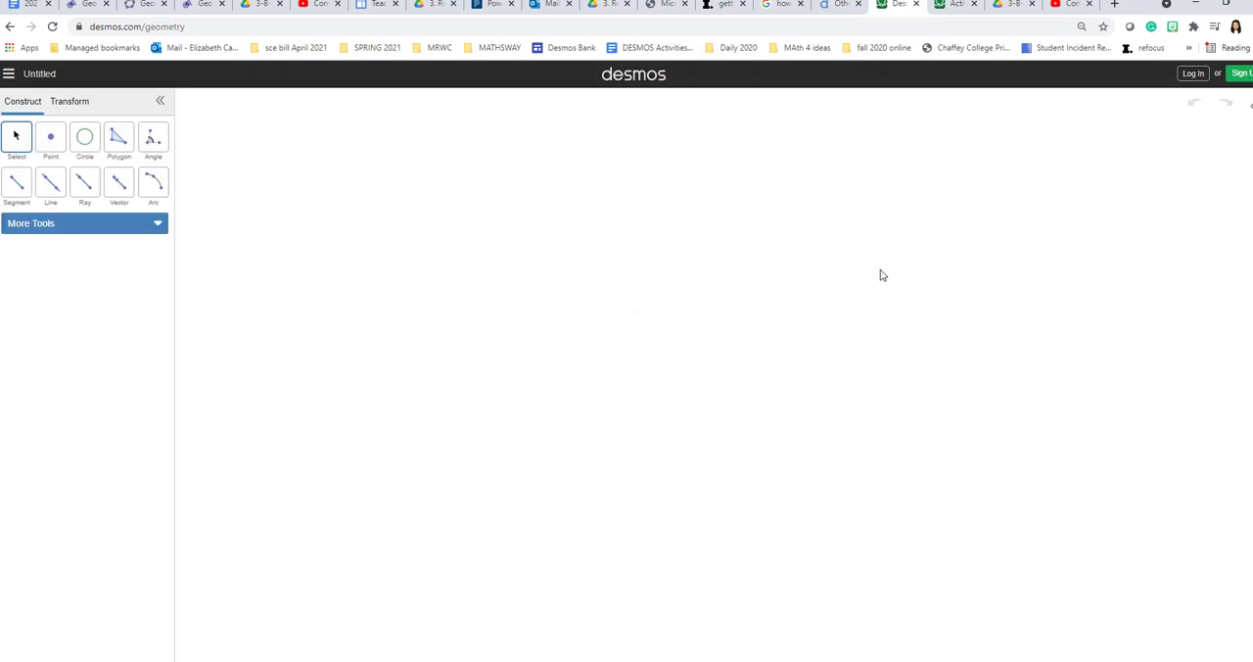
click(49, 146)
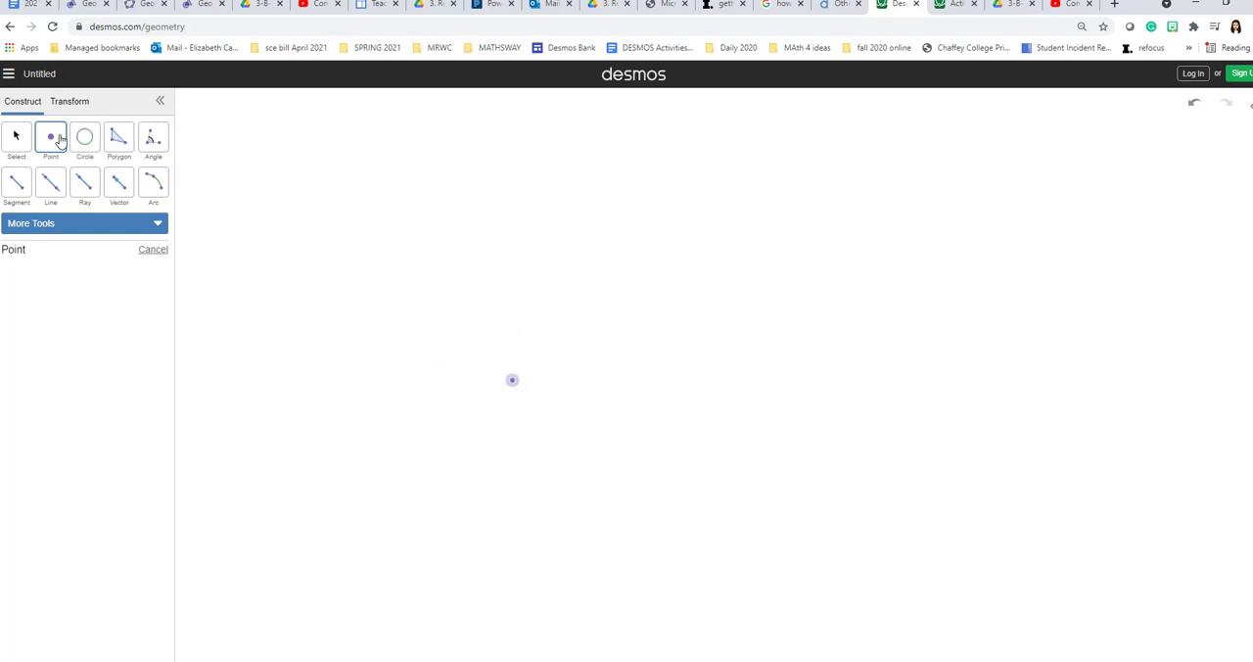
click(655, 376)
- Join the two points with a segment, and draw an infinite line through the same two points
click(14, 186)
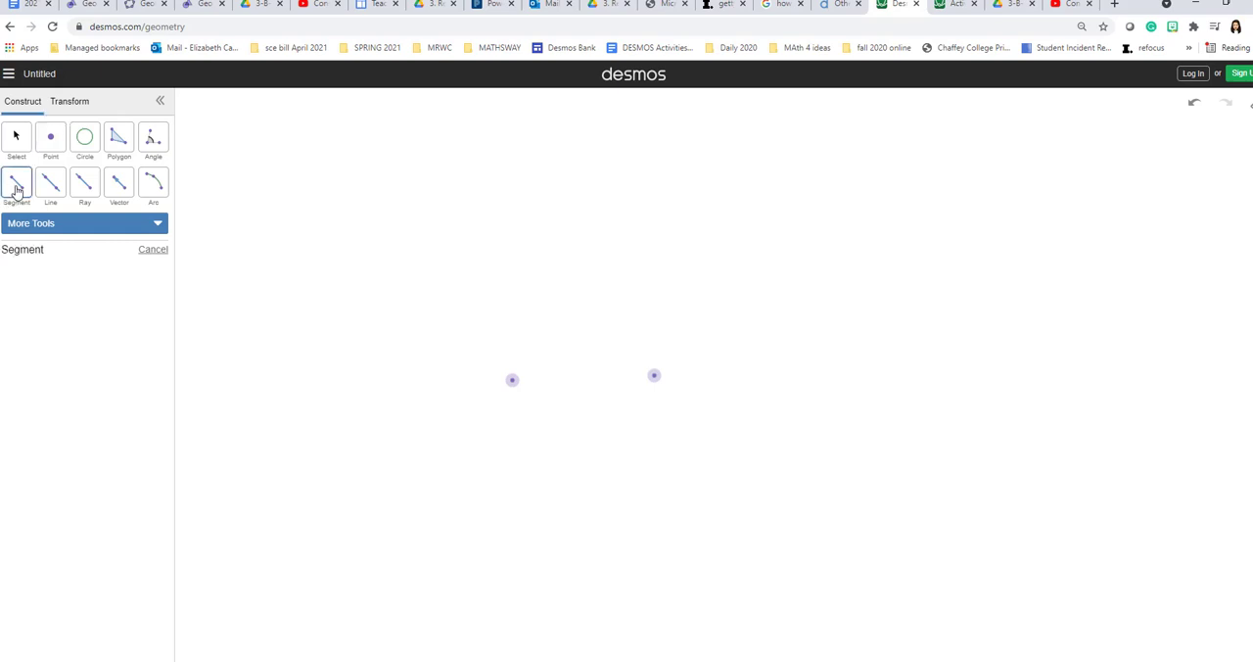
click(513, 382)
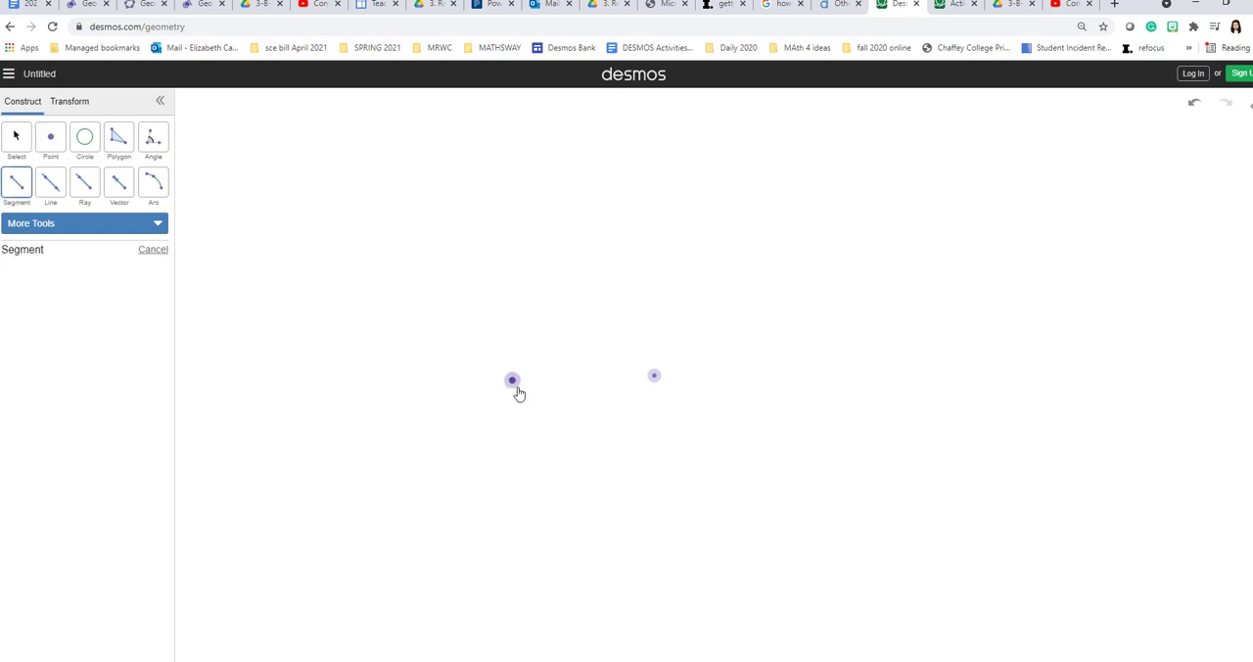
click(656, 381)
click(51, 195)
click(512, 380)
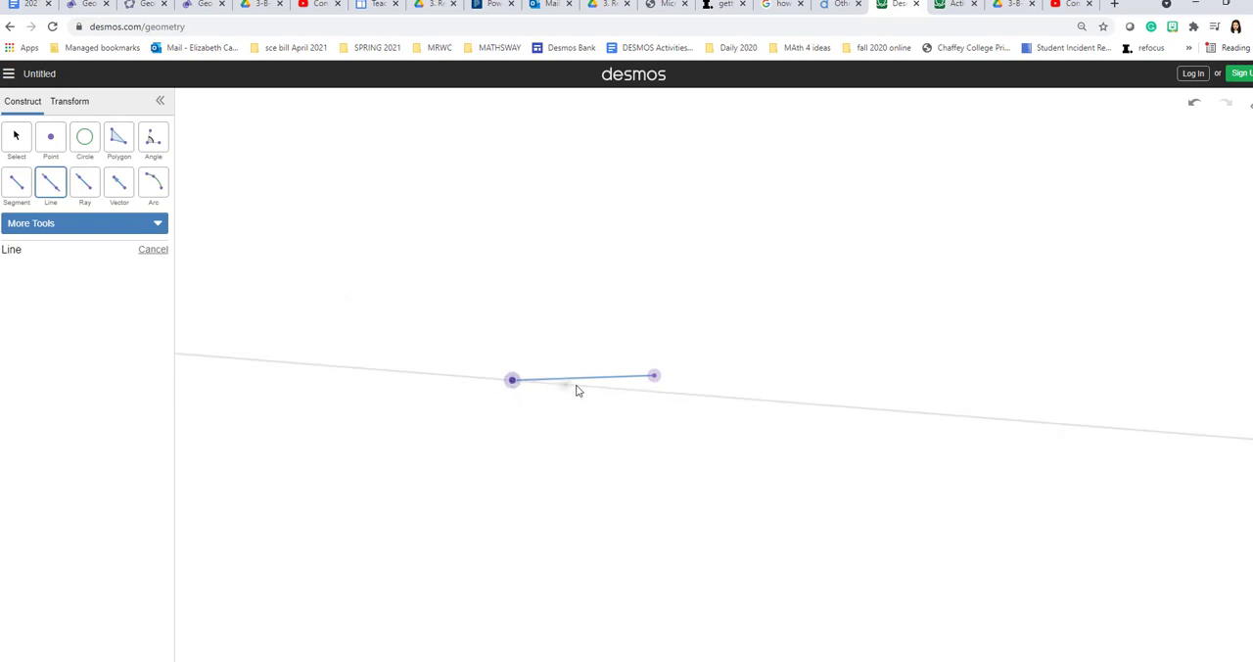
click(654, 377)
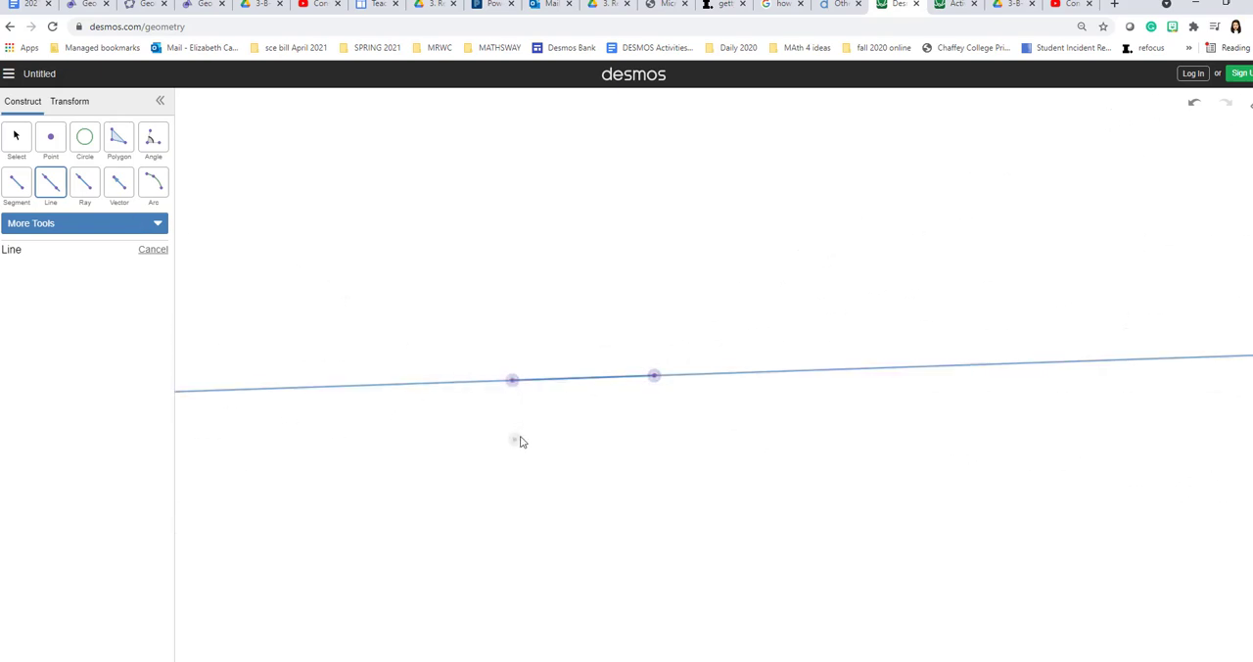
- Construct a Compass circle centred on the right-hand point, using the segment between the two points as its radius
click(88, 143)
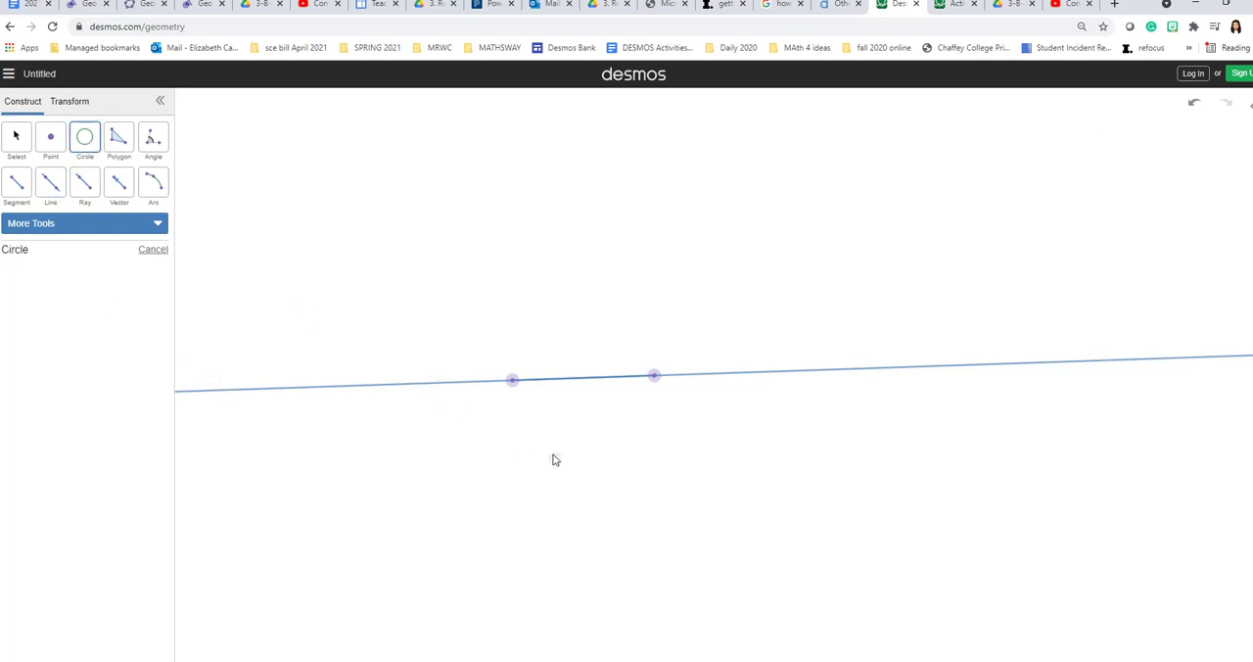
click(114, 222)
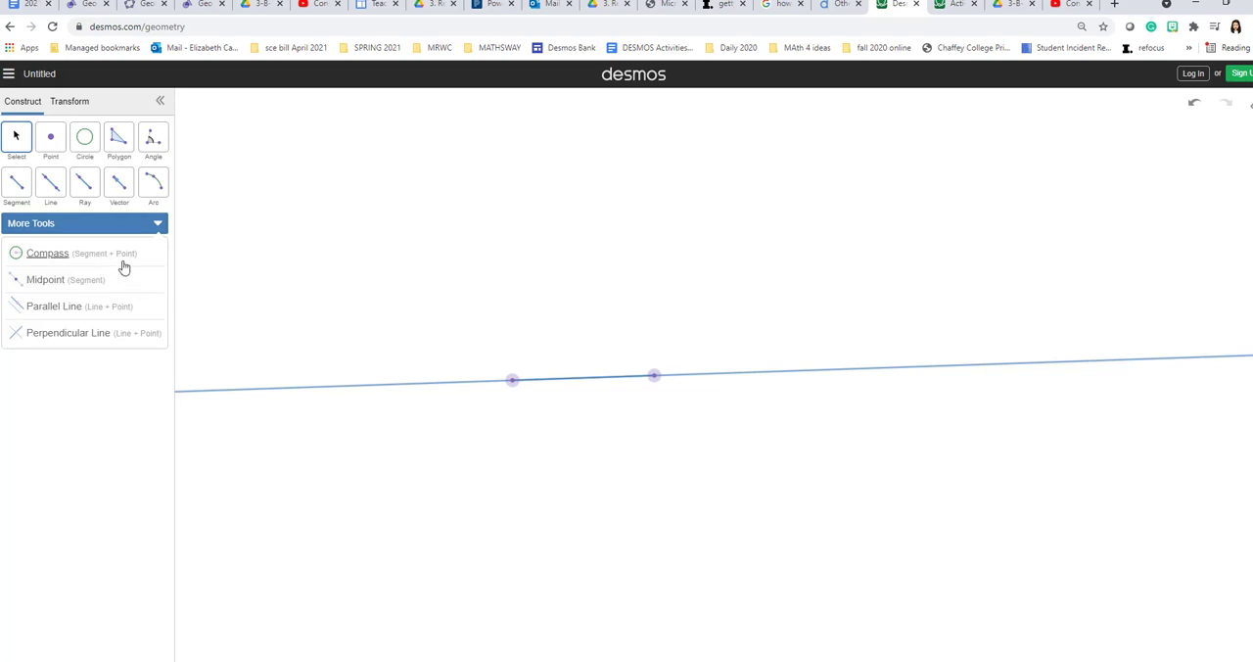
click(123, 261)
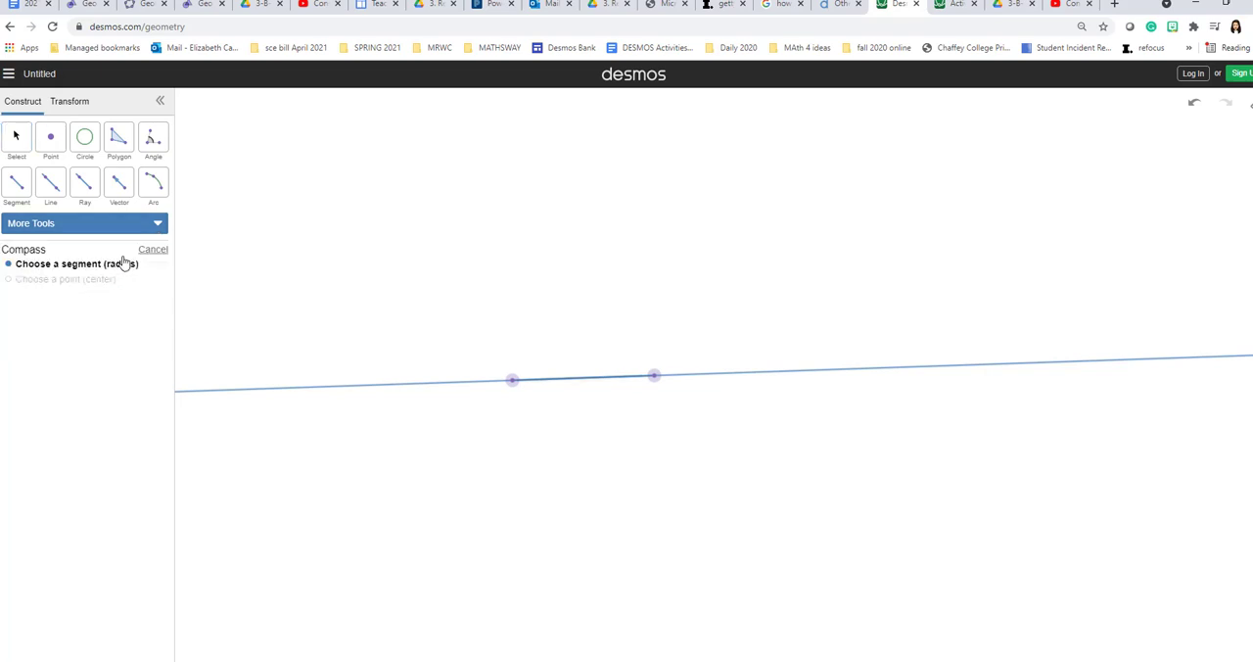
click(582, 387)
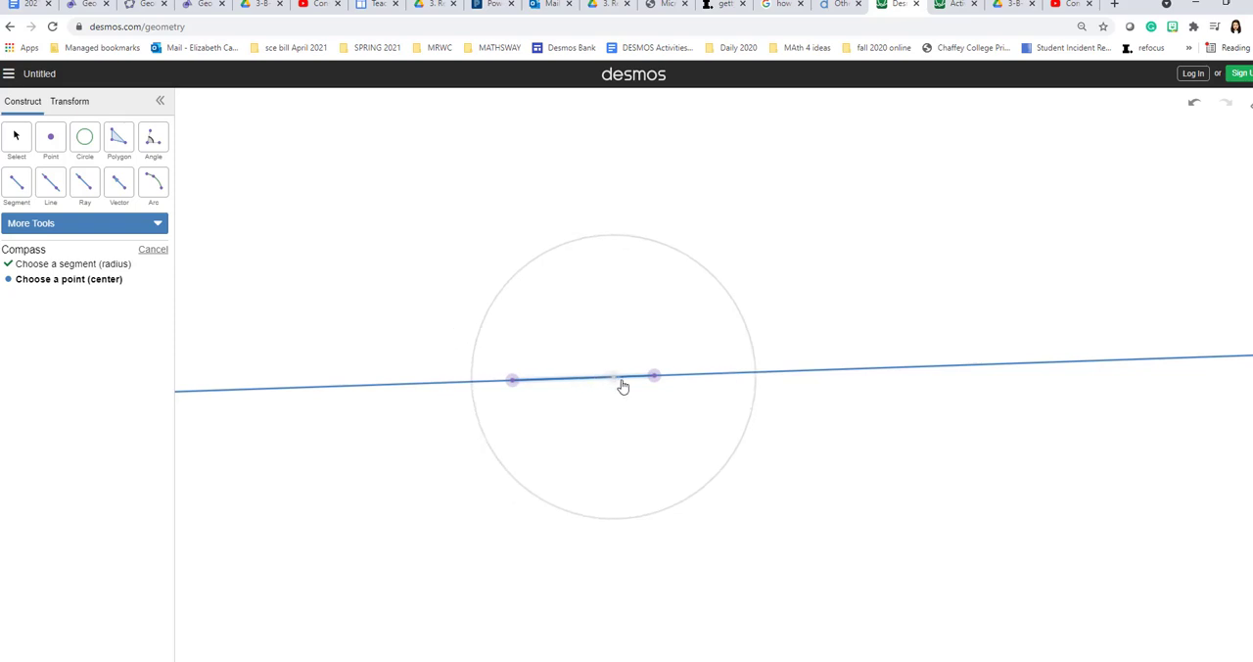
click(656, 380)
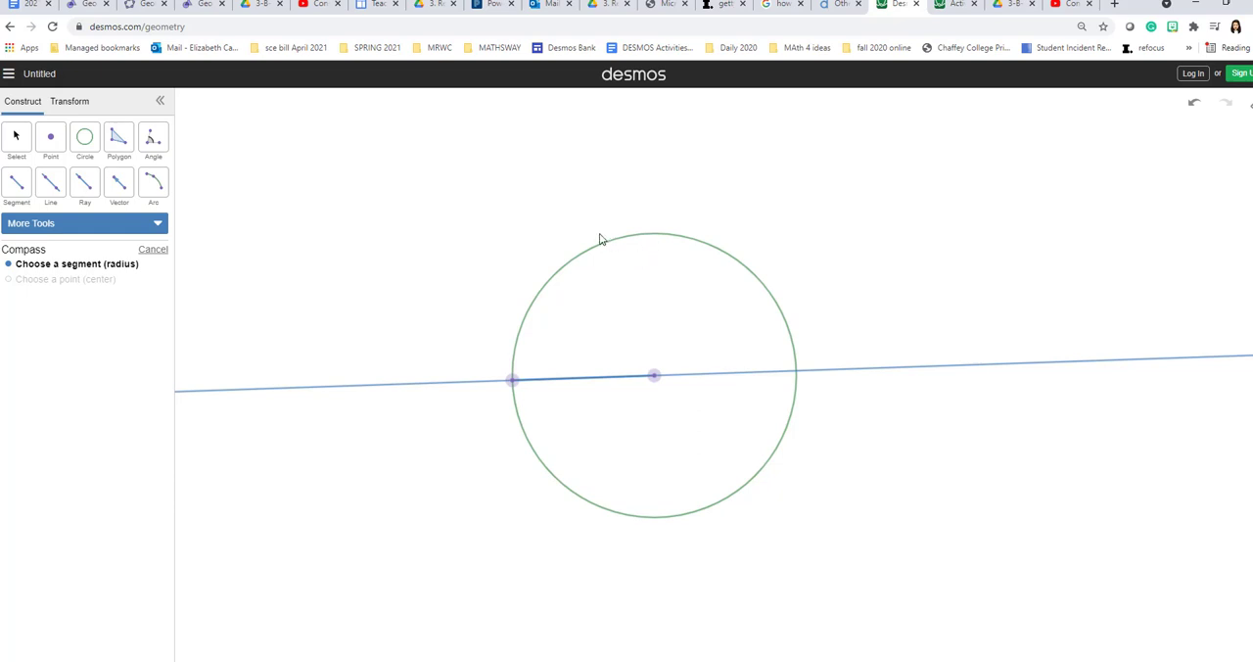
- Construct a line perpendicular to the existing line through the circle's centre point
click(90, 227)
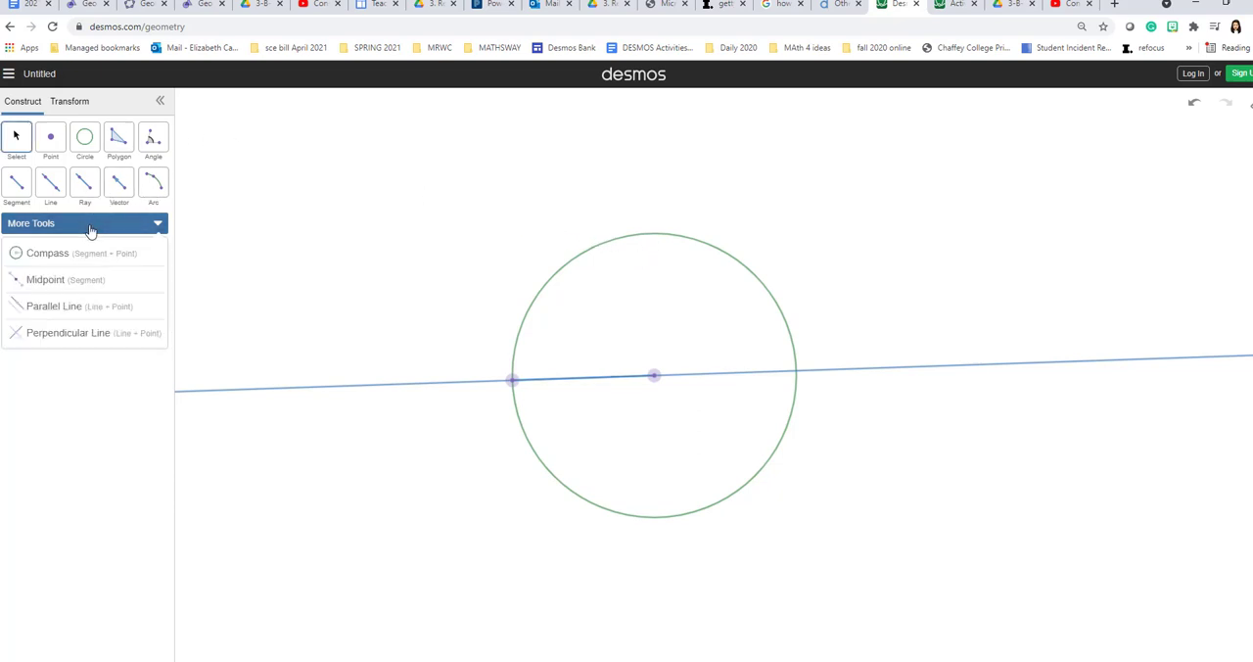
click(61, 334)
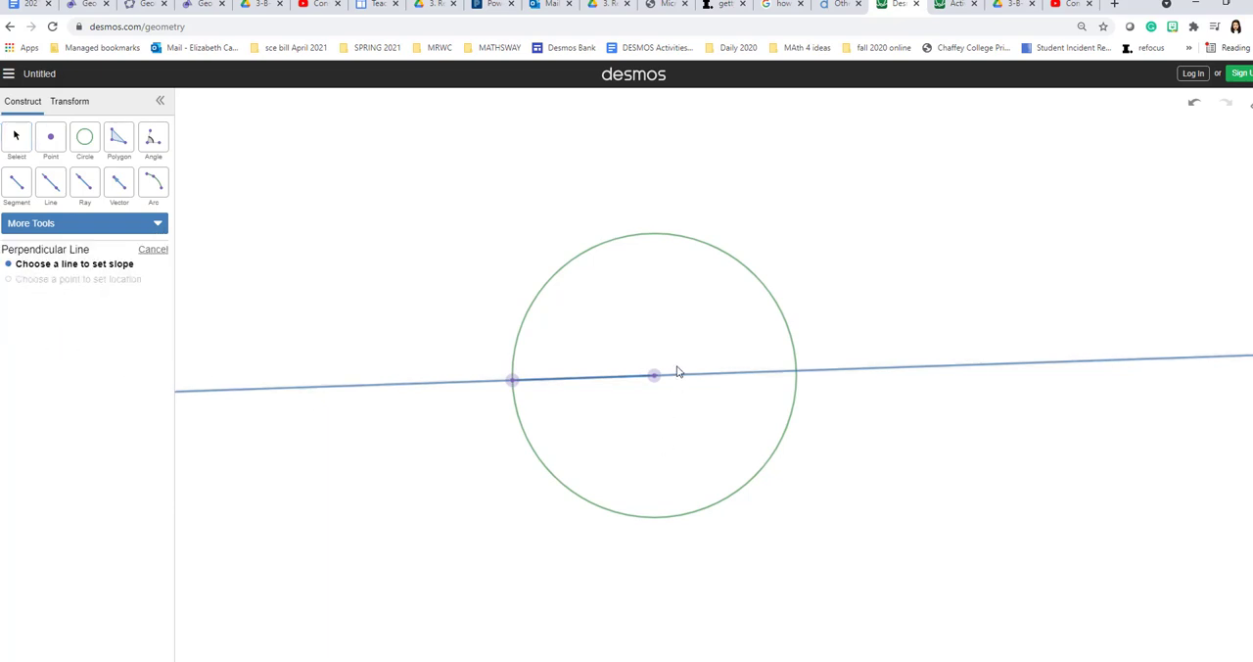
click(729, 377)
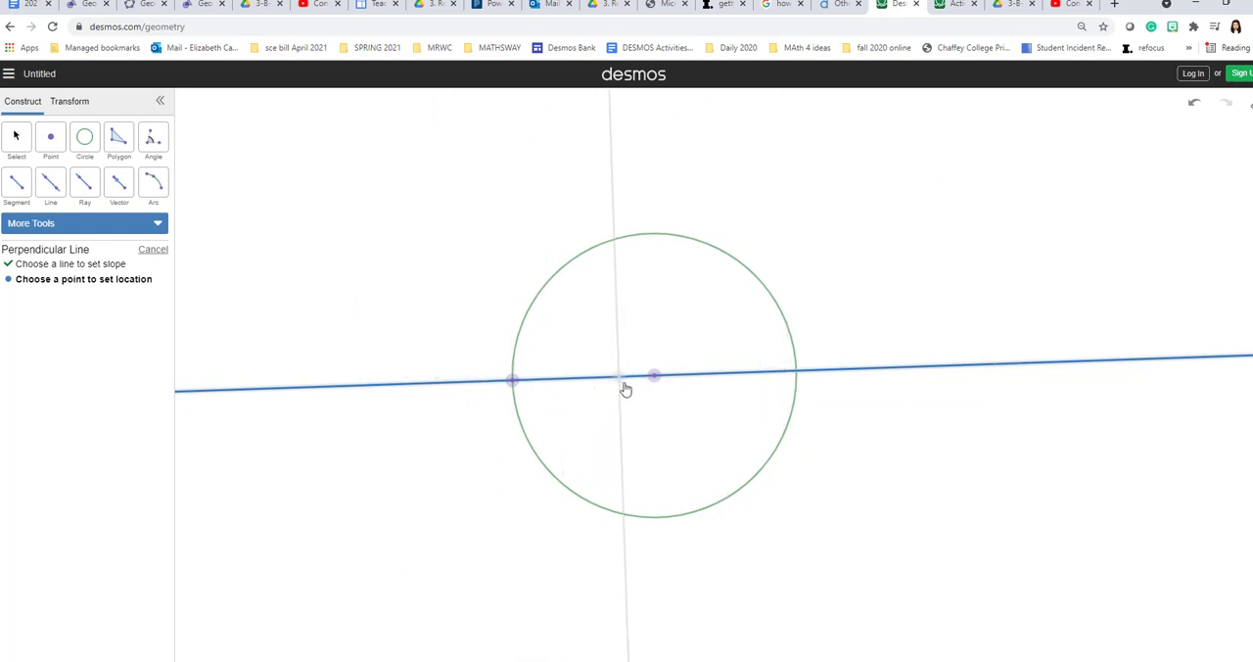
click(655, 379)
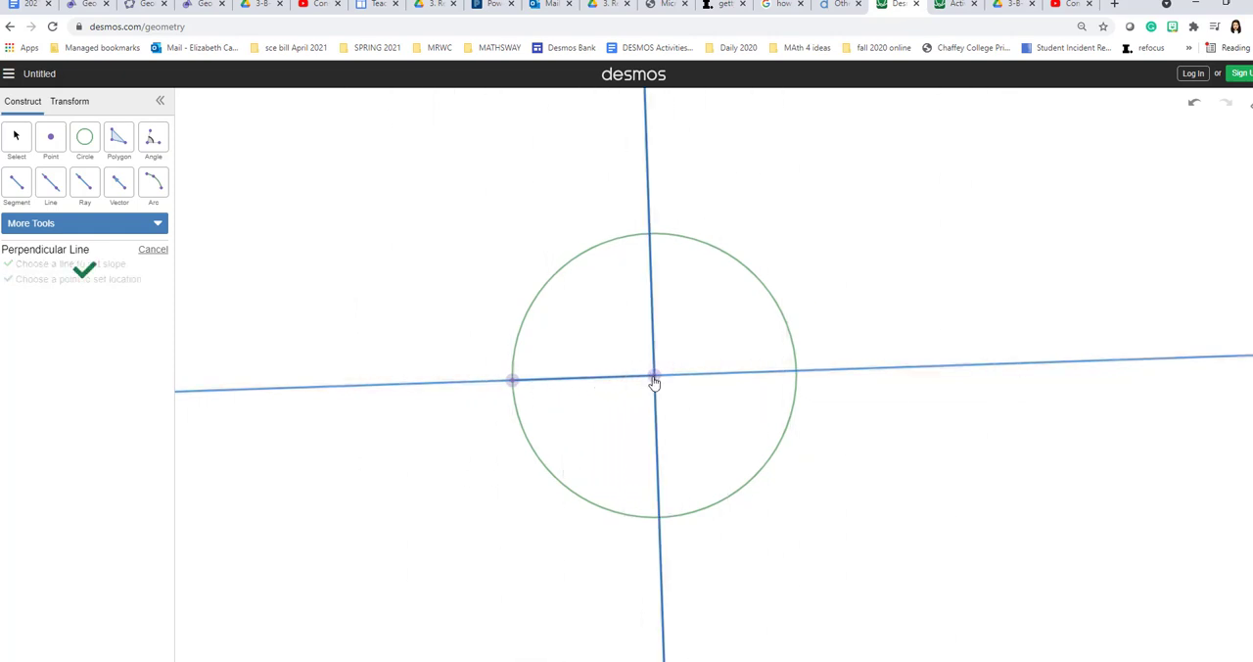
- Mark the upper intersection of the circle and the perpendicular line with a point, and join it to the left-hand point with a segment
click(52, 140)
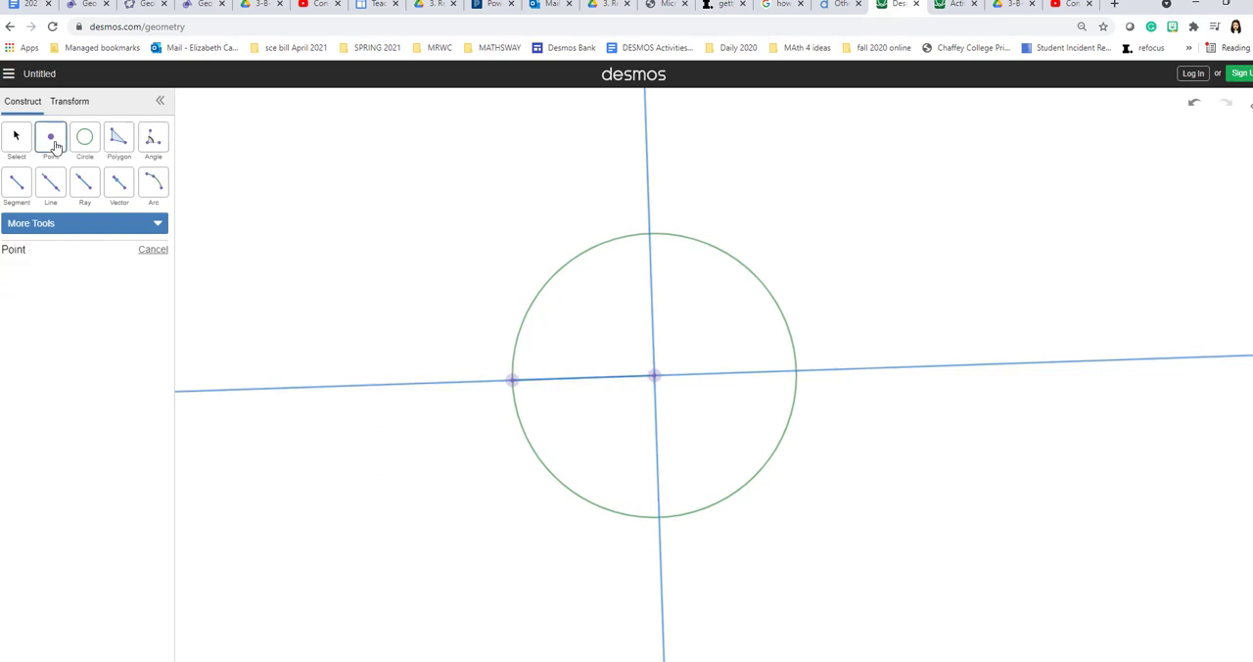
click(650, 236)
click(18, 183)
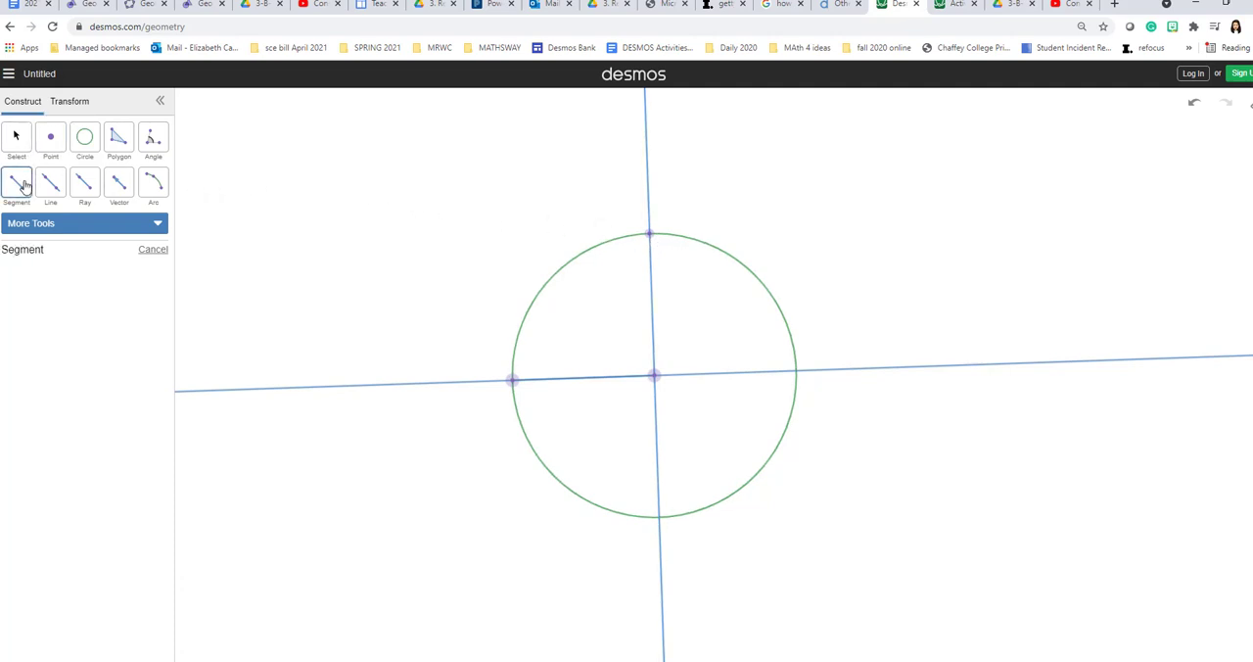
click(512, 381)
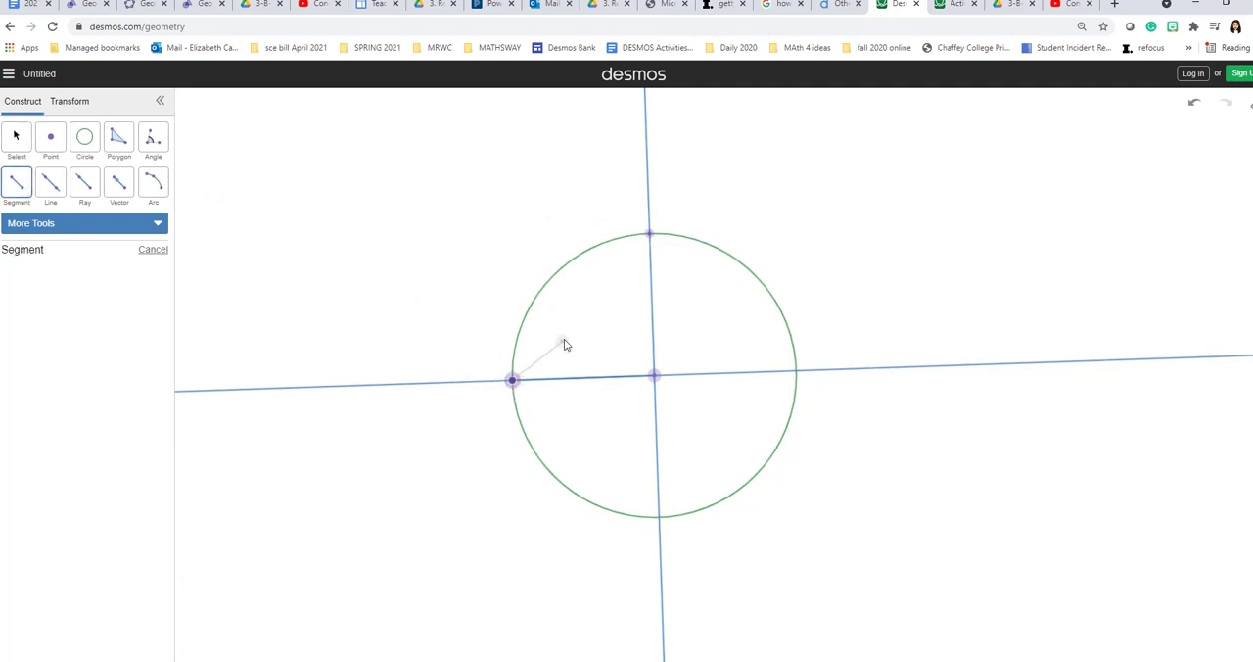
click(650, 238)
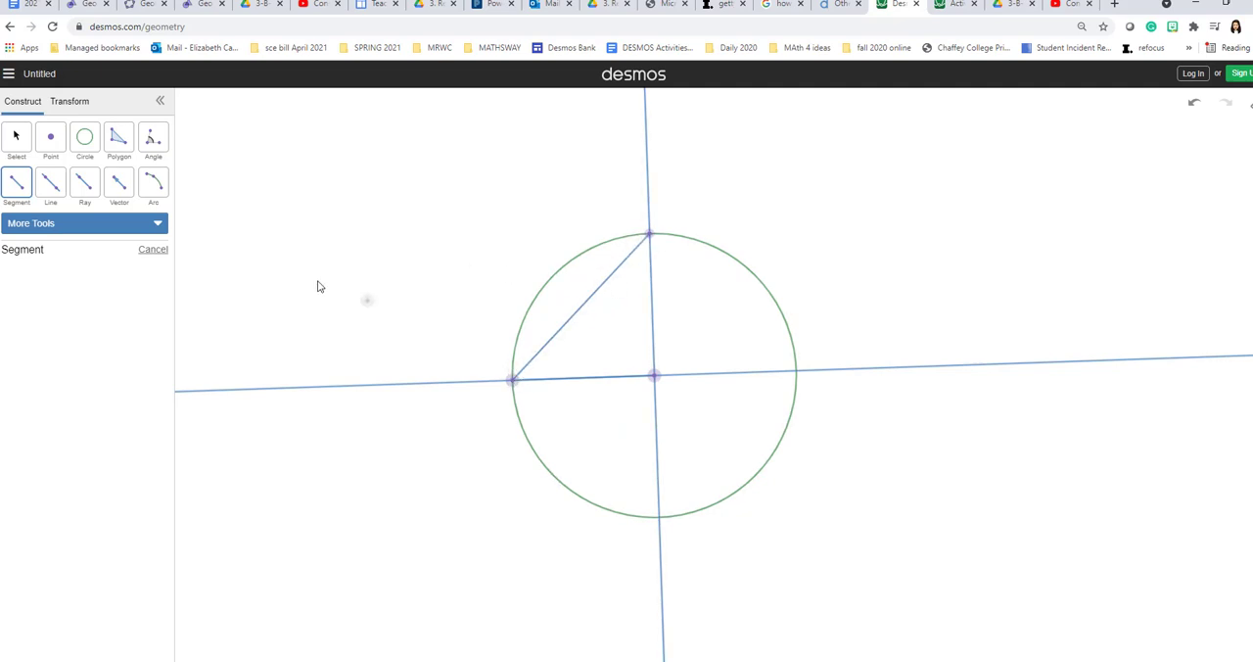
- Construct a Compass circle centred on the left-hand point, using the slanted segment as its radius
click(157, 229)
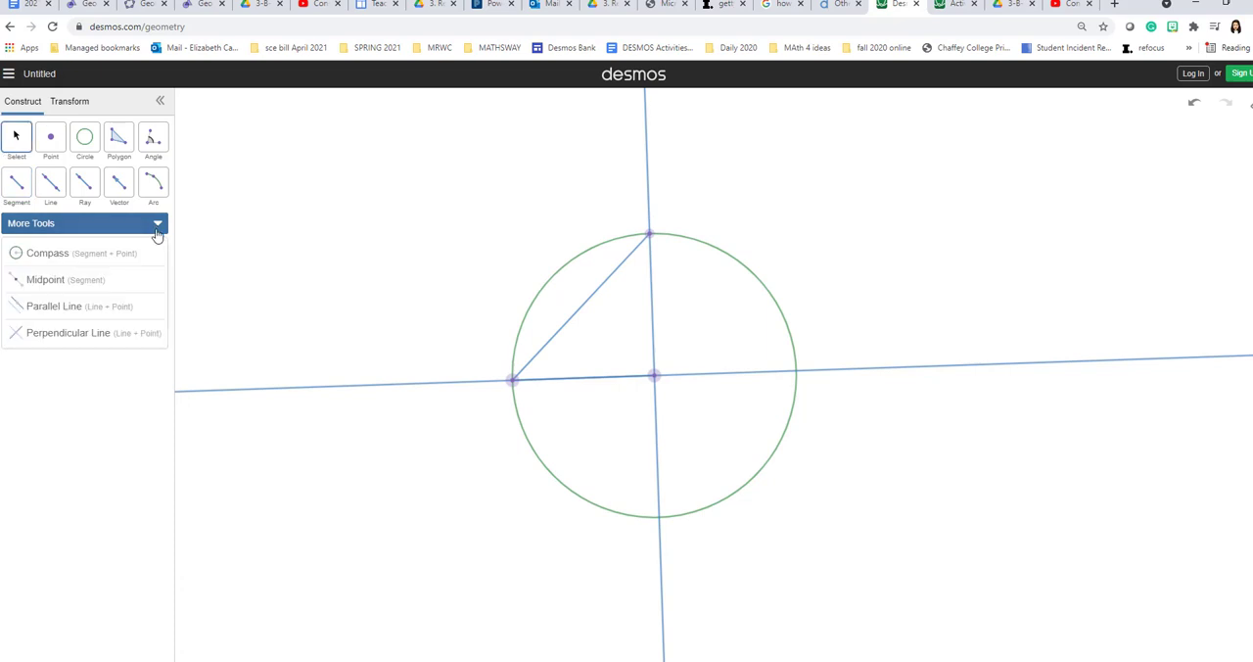
click(41, 256)
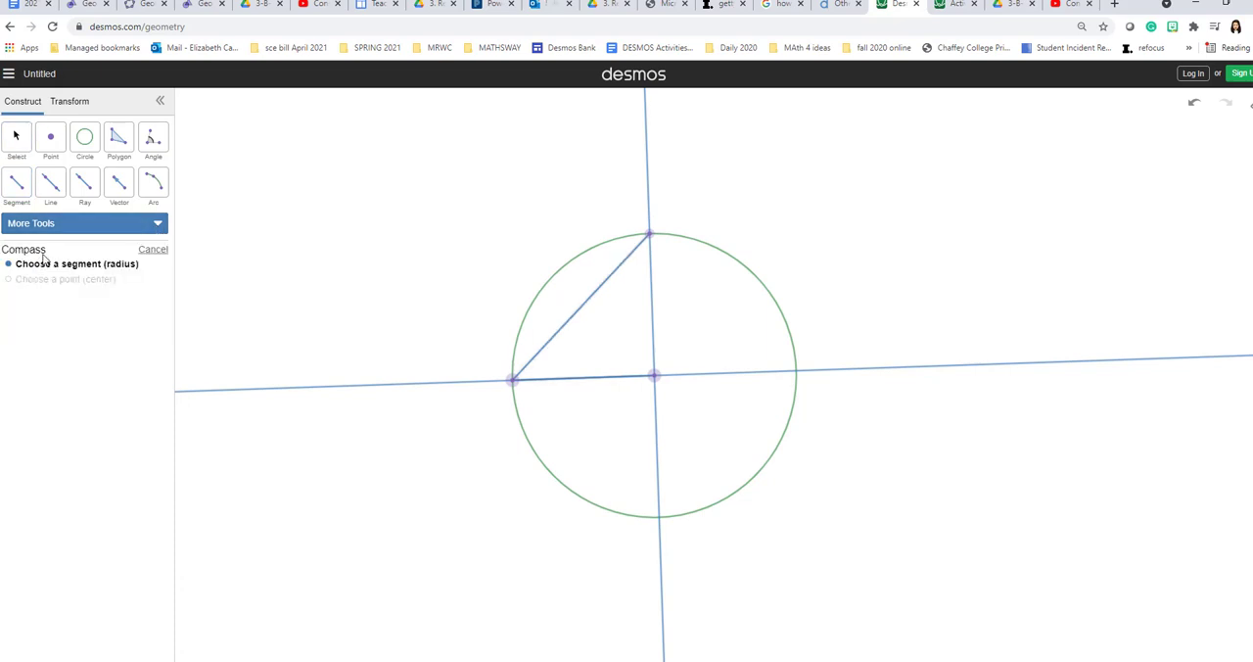
click(585, 310)
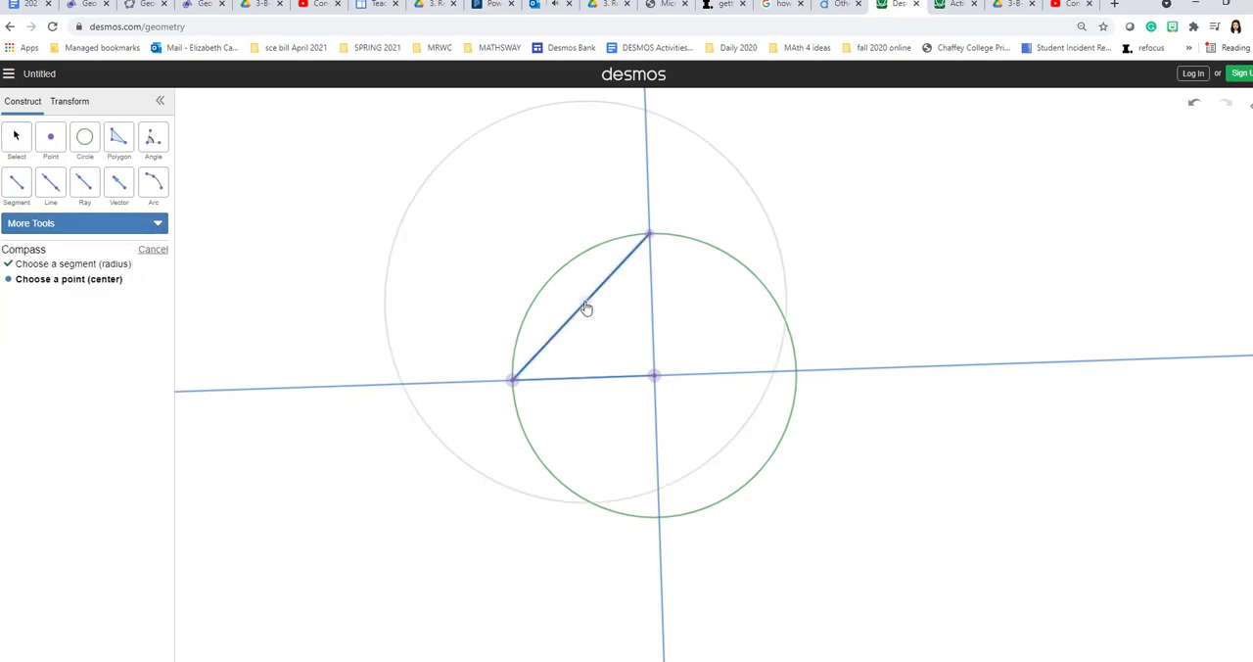
click(516, 382)
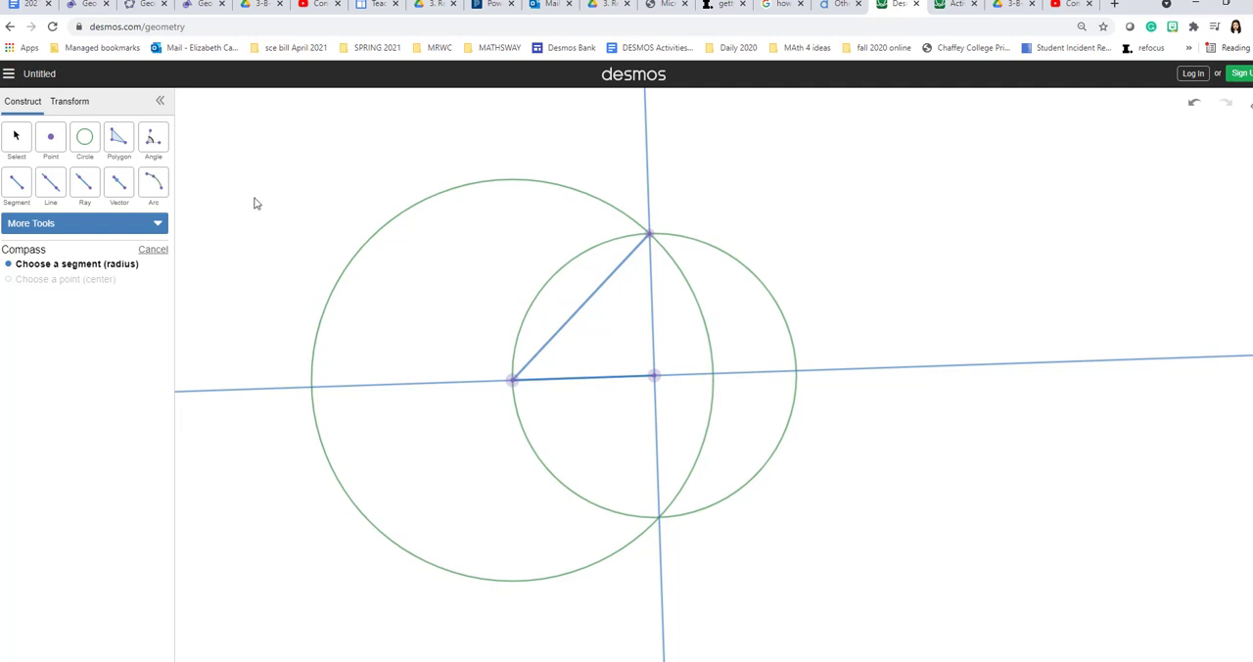
- Mark where the larger circle meets the original line to the right of the first circle's centre, and draw a segment there from the left-hand point
click(50, 137)
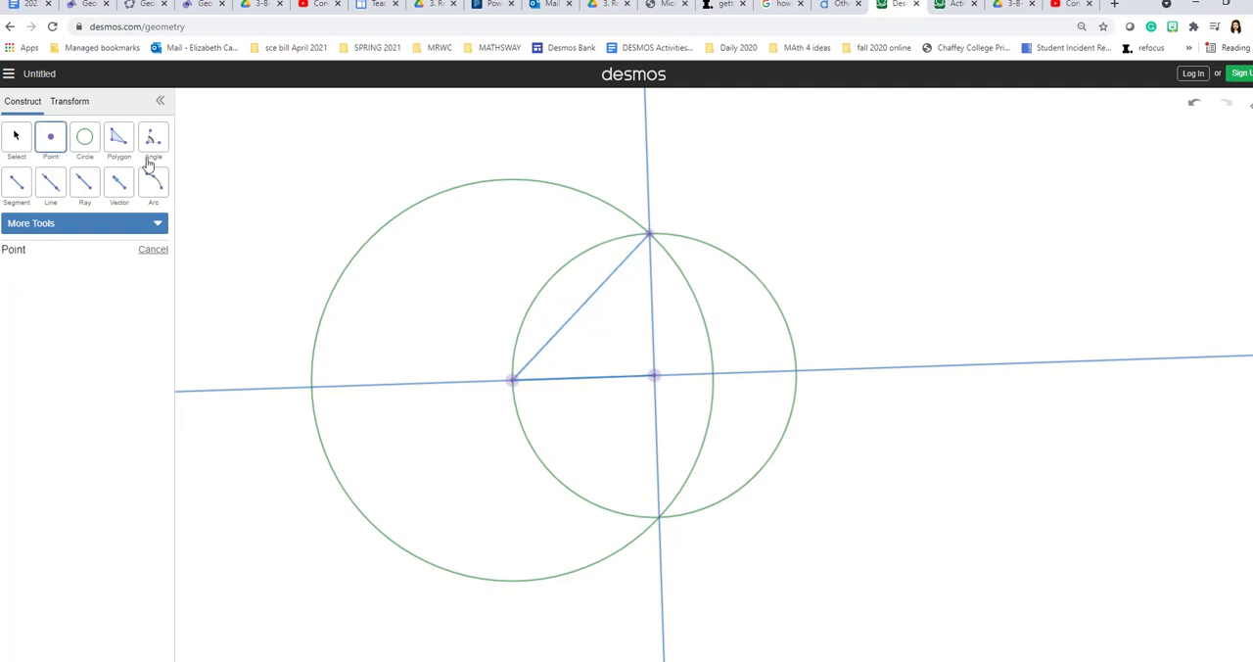
click(714, 376)
click(17, 184)
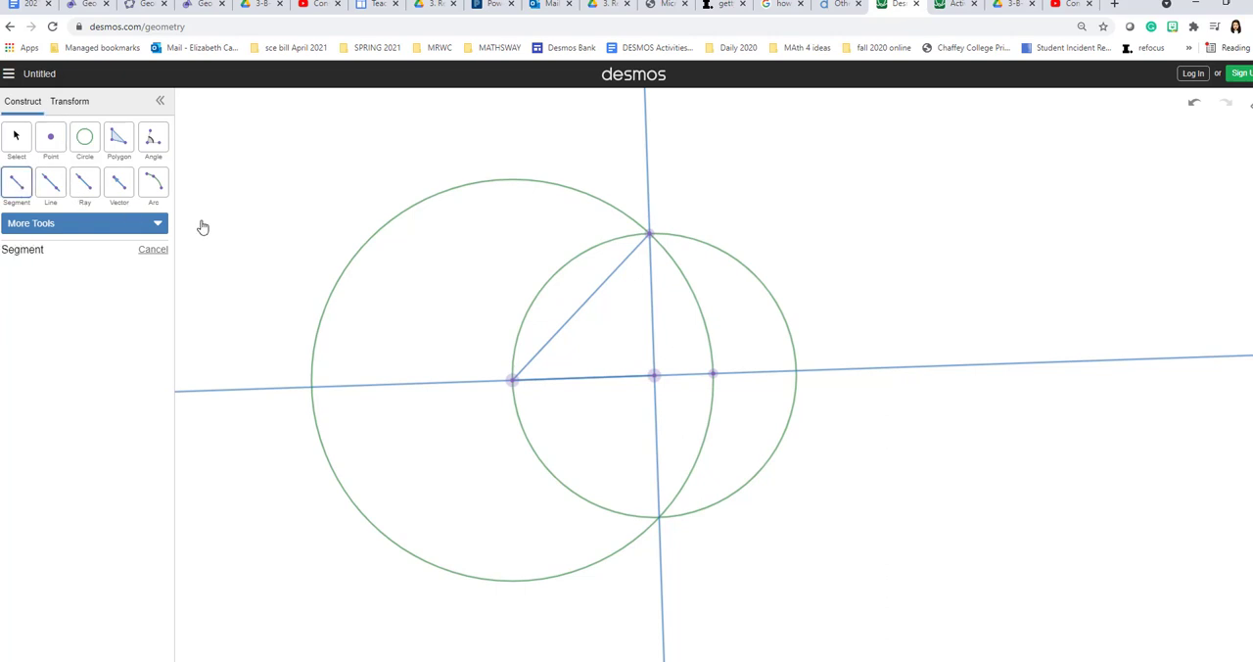
click(513, 381)
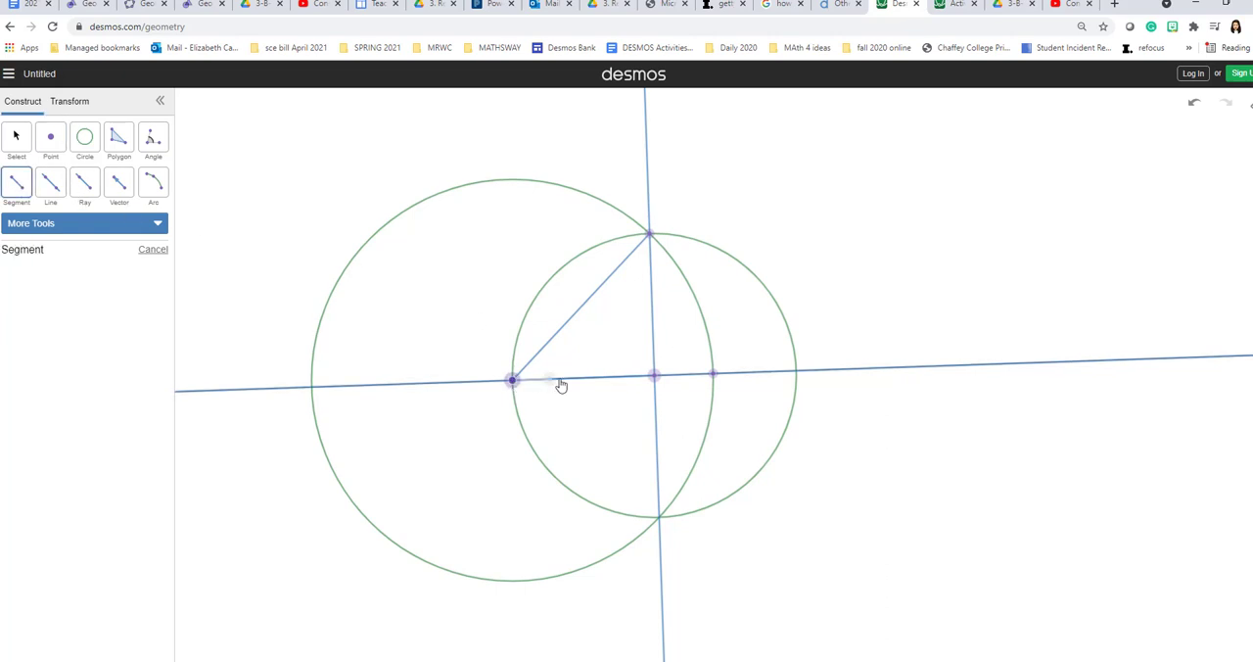
click(715, 378)
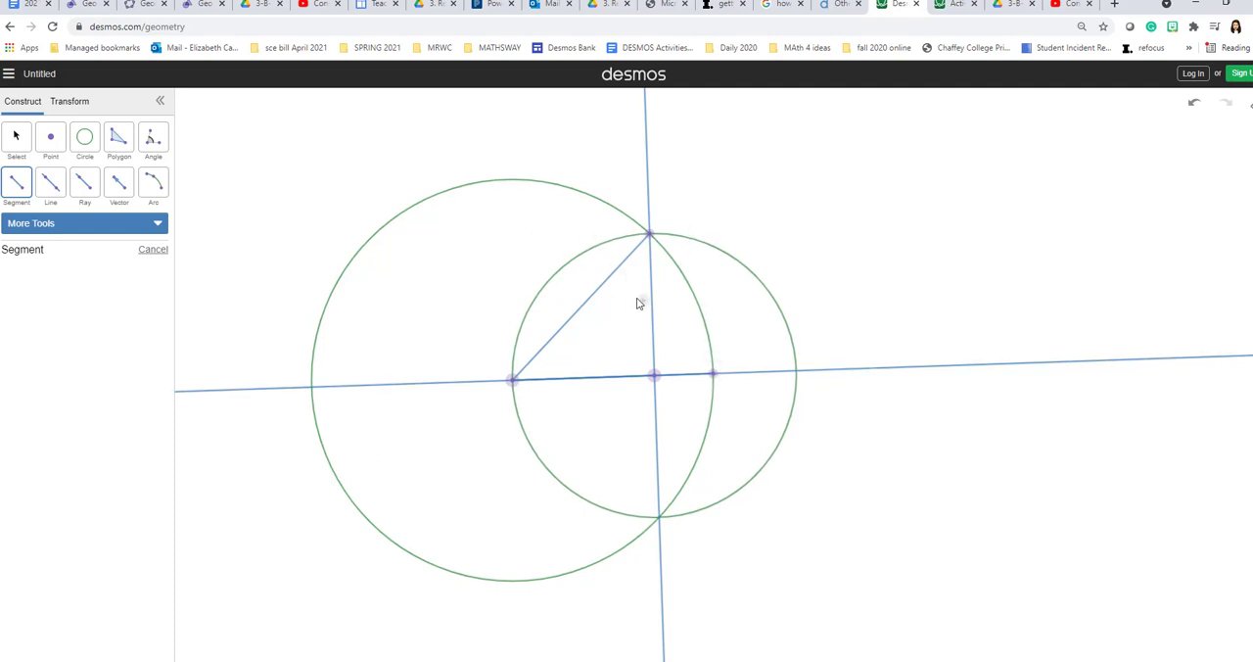
click(722, 381)
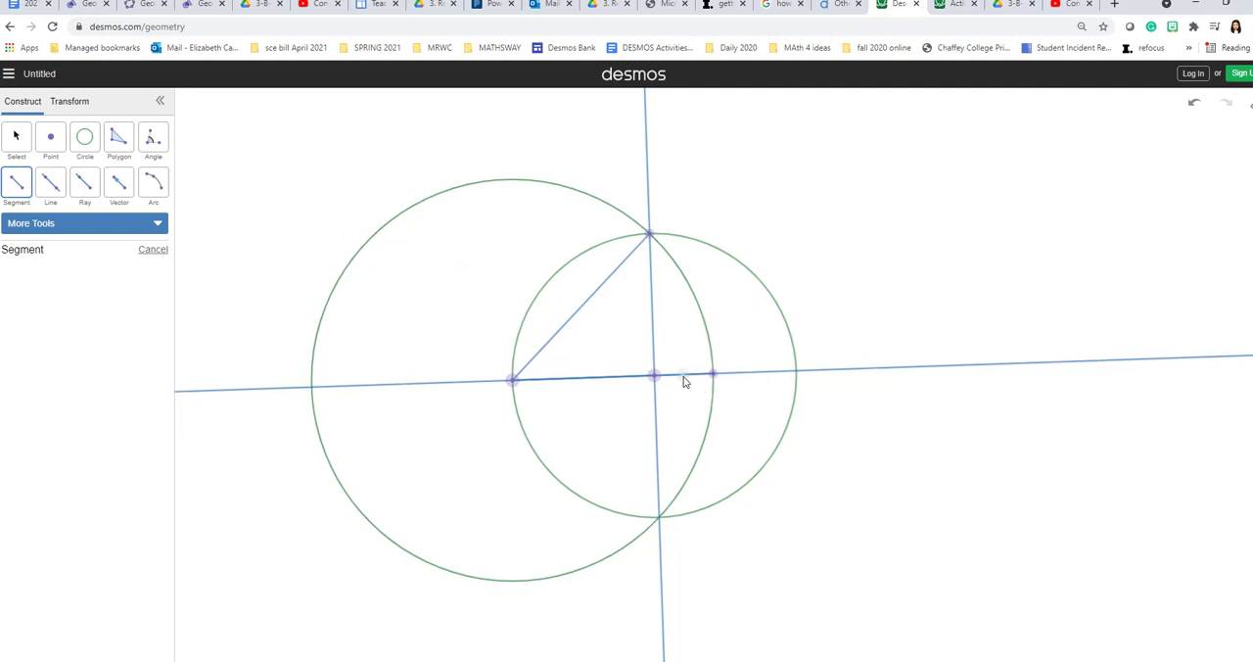